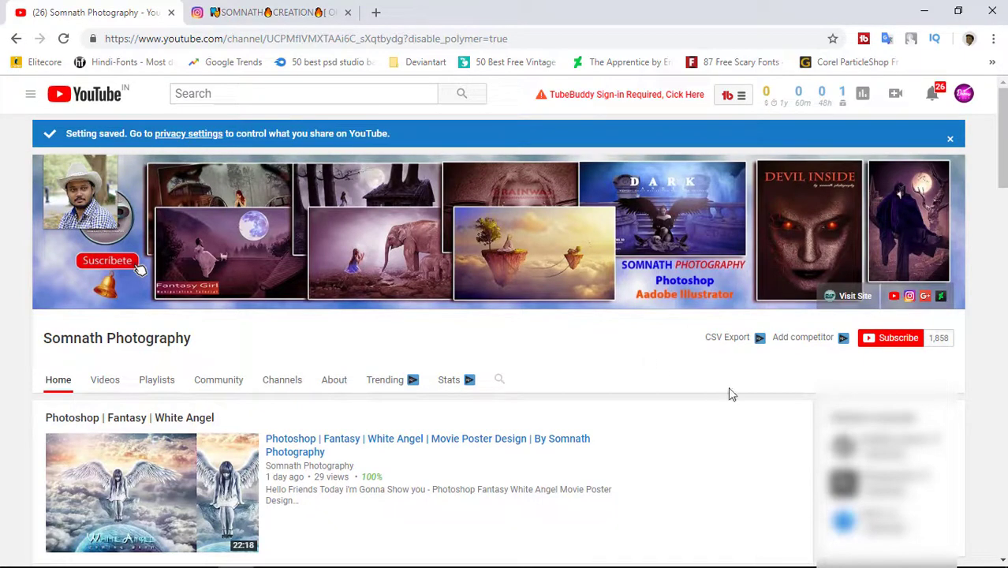
Subscribe to the photography channel and save its notifications as Occasional.
{"action": "left_click", "coordinate": [892, 344]}
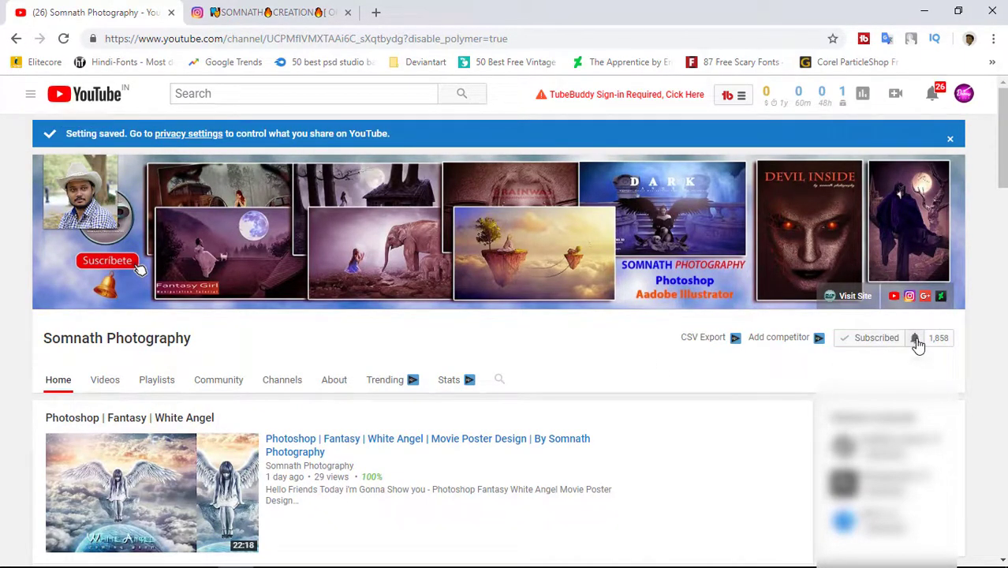
{"action": "left_click", "coordinate": [916, 341]}
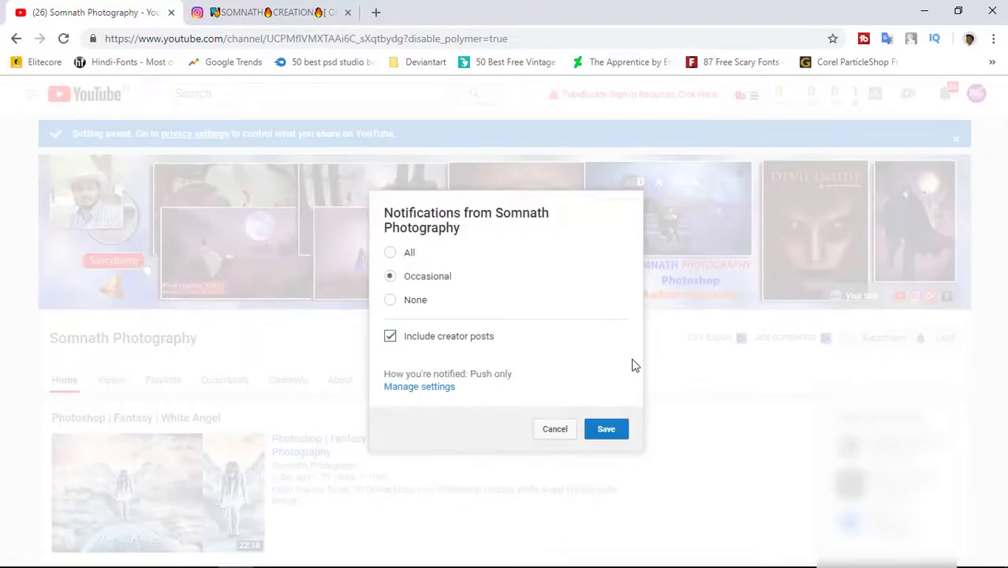
{"action": "left_click", "coordinate": [605, 431]}
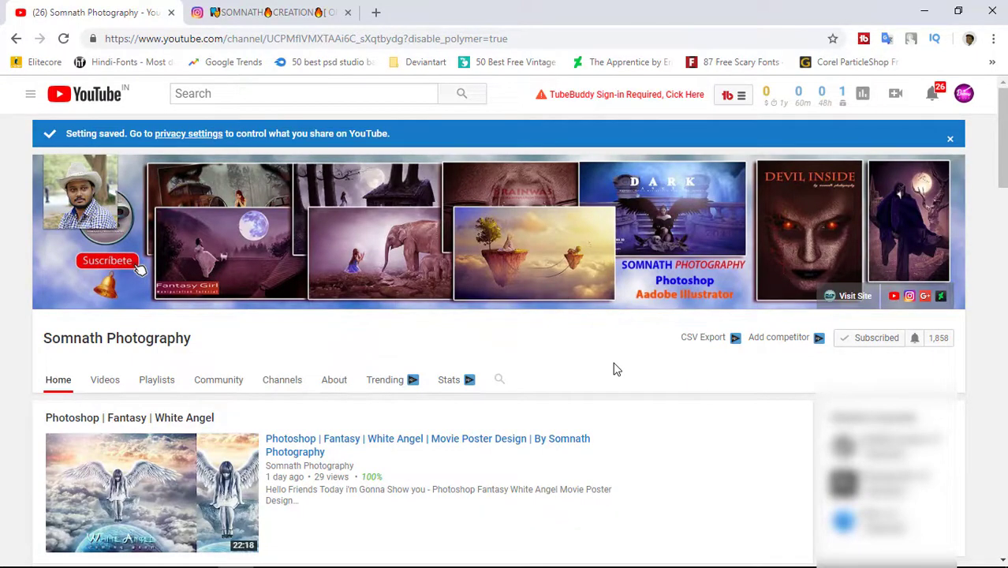
{"action": "scroll", "coordinate": [682, 353], "scroll_direction": "down", "scroll_amount": 2}
Bring up the Instagram profile page showing 103 posts and 245 followers.
{"action": "scroll", "coordinate": [676, 356], "scroll_direction": "up", "scroll_amount": 2}
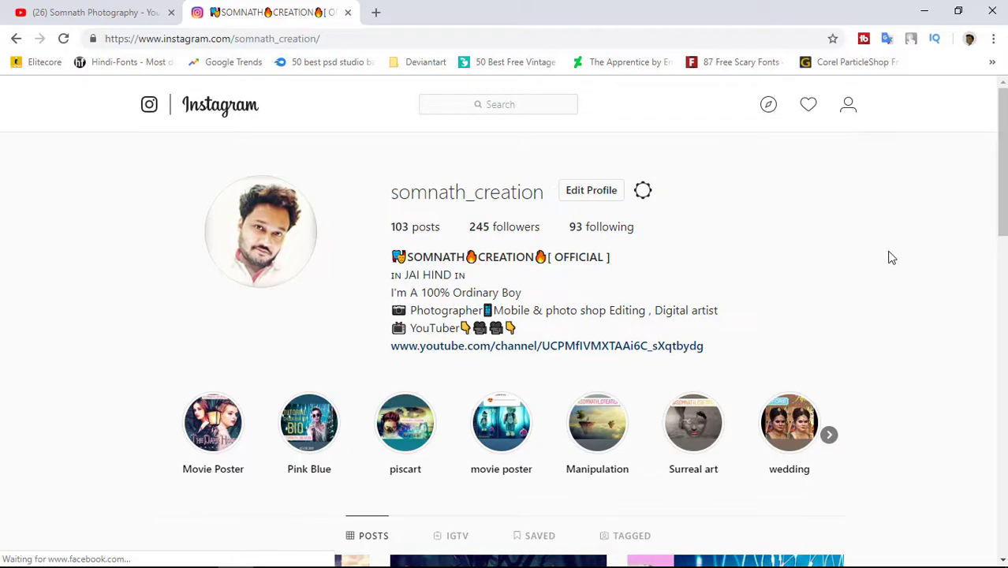
Open Chrome's Developer tools from the More tools menu beside the Instagram profile.
{"action": "left_click", "coordinate": [993, 38]}
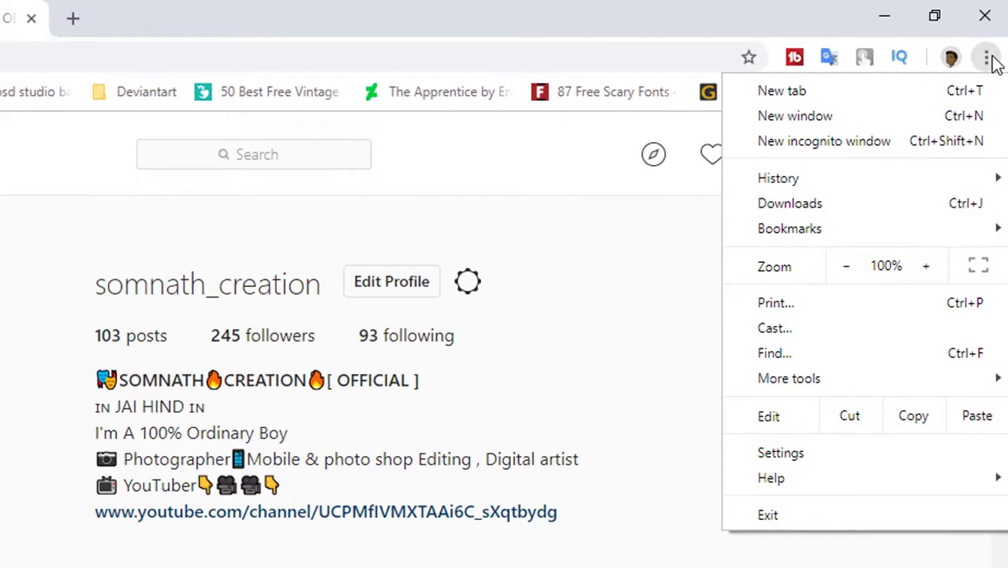
{"action": "mouse_move", "coordinate": [795, 383]}
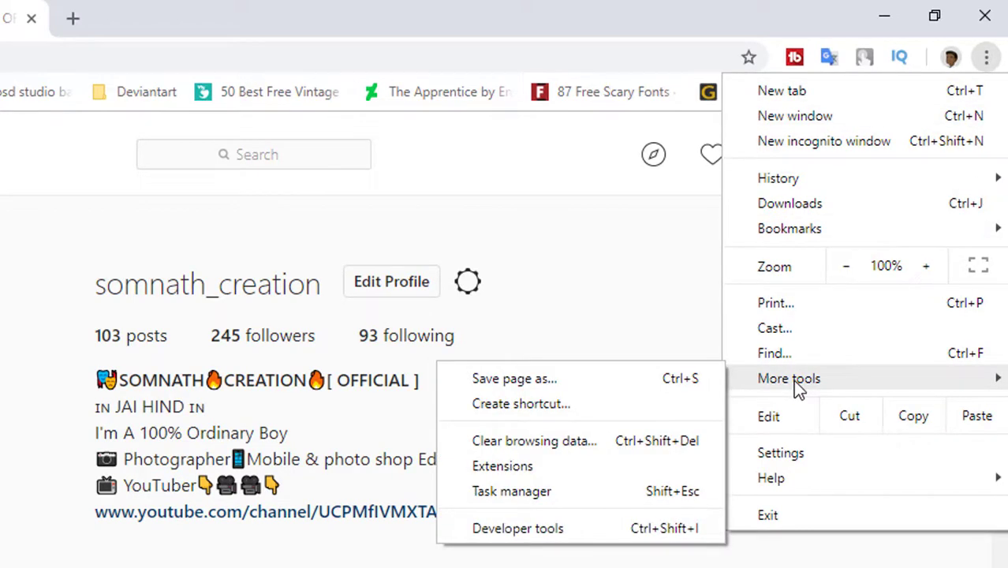
{"action": "left_click", "coordinate": [572, 535]}
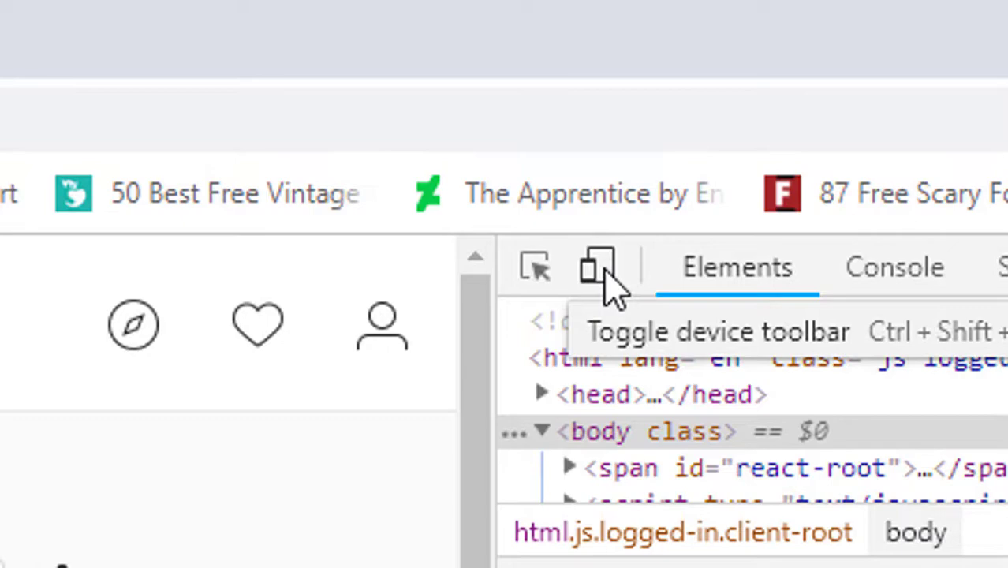
Emulate a Galaxy S5 (360 × 640) and reload Instagram in its mobile layout.
{"action": "left_click", "coordinate": [606, 272]}
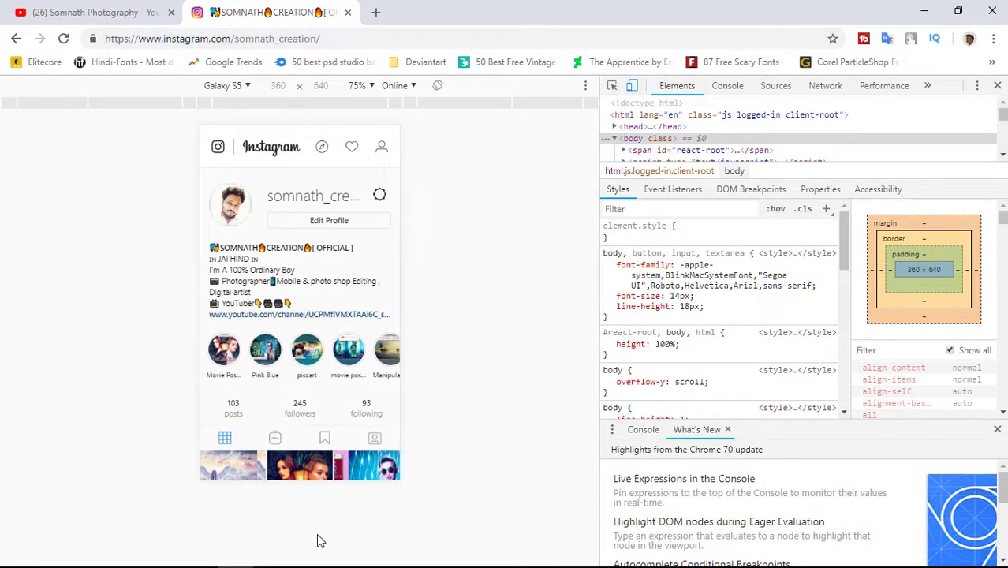
{"action": "left_click", "coordinate": [64, 39]}
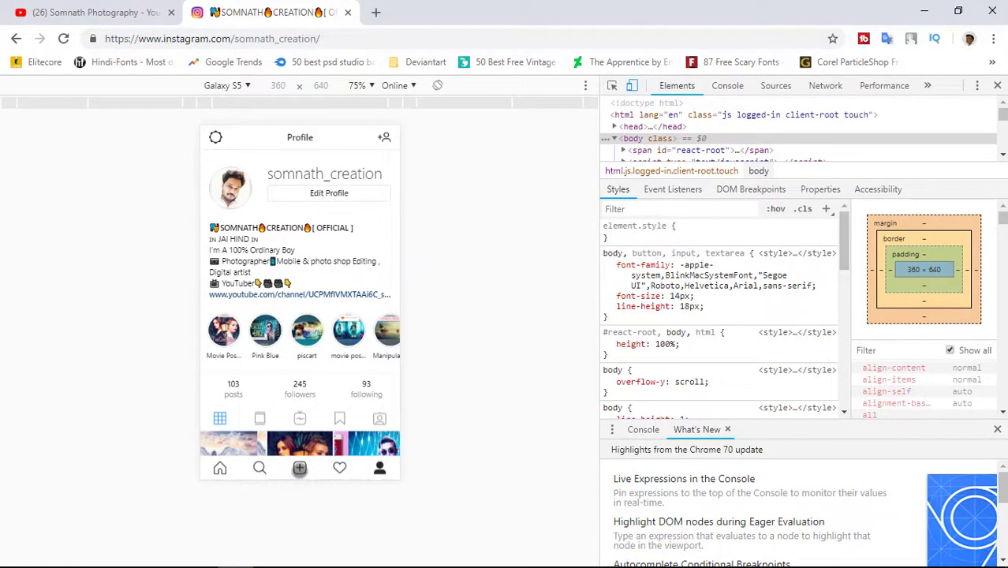
Start a new post with The Dark Hour image from the Desktop, left uncropped.
{"action": "left_click", "coordinate": [299, 467]}
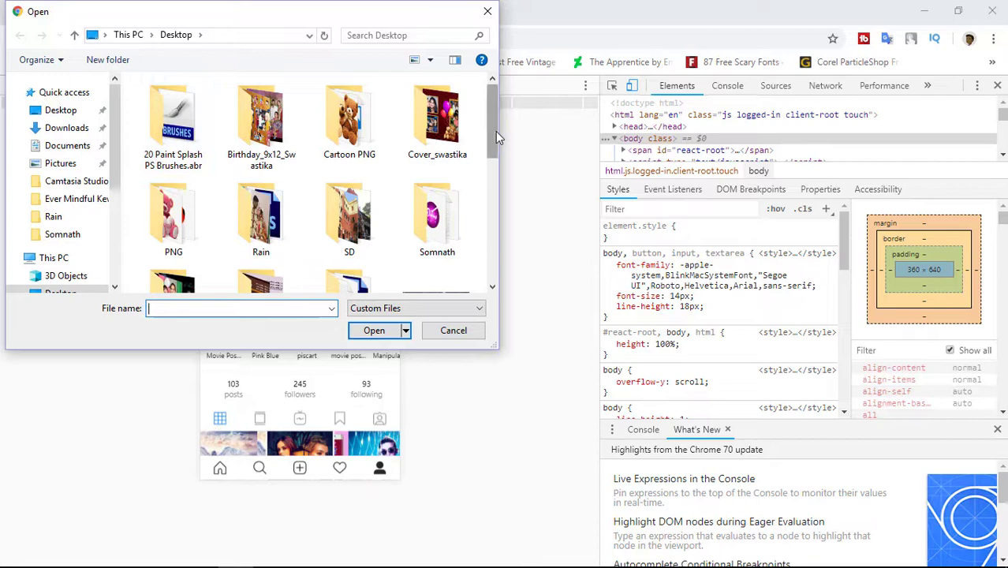
{"action": "left_click_drag", "start_coordinate": [495, 131], "coordinate": [496, 253]}
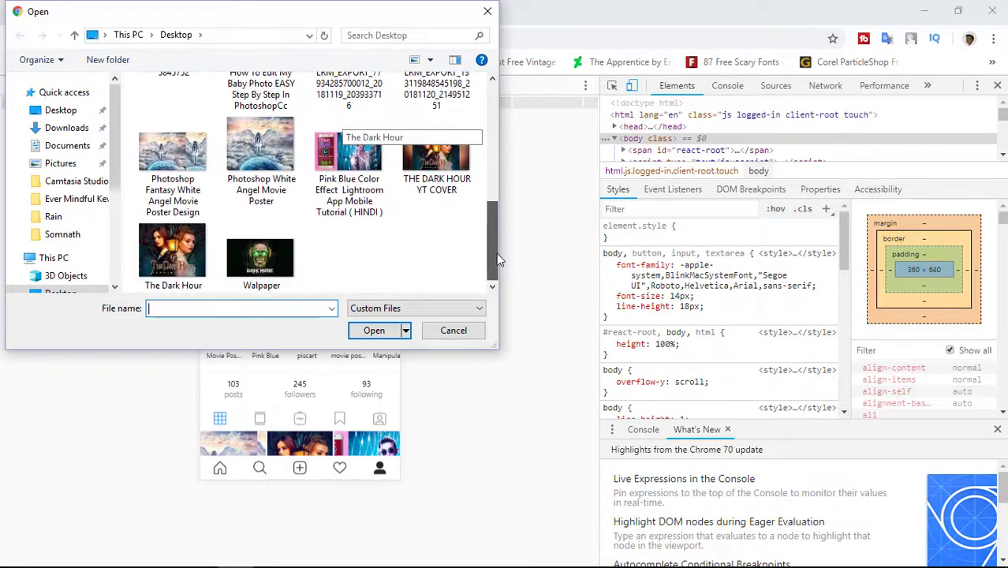
{"action": "left_click", "coordinate": [175, 261]}
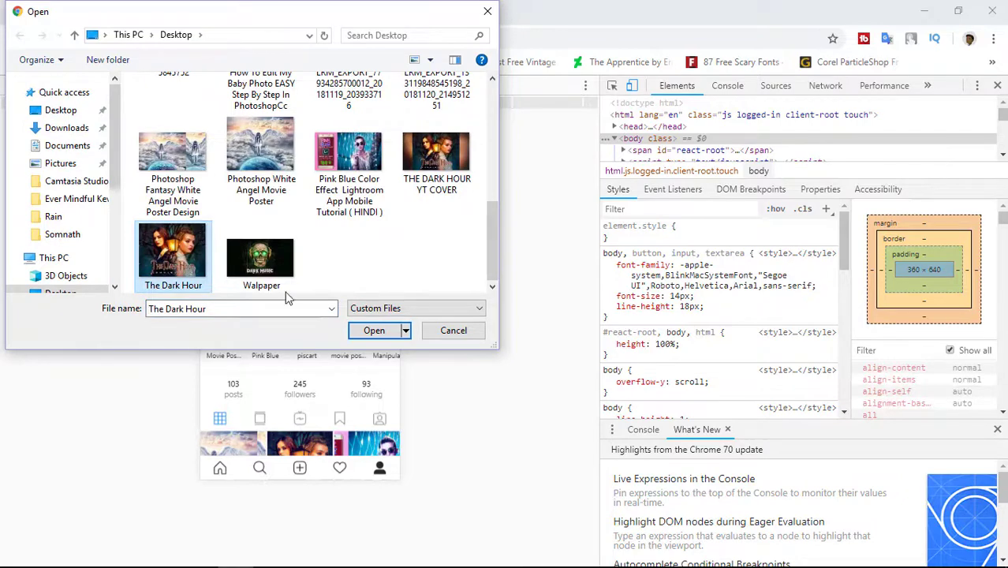
{"action": "left_click", "coordinate": [373, 332]}
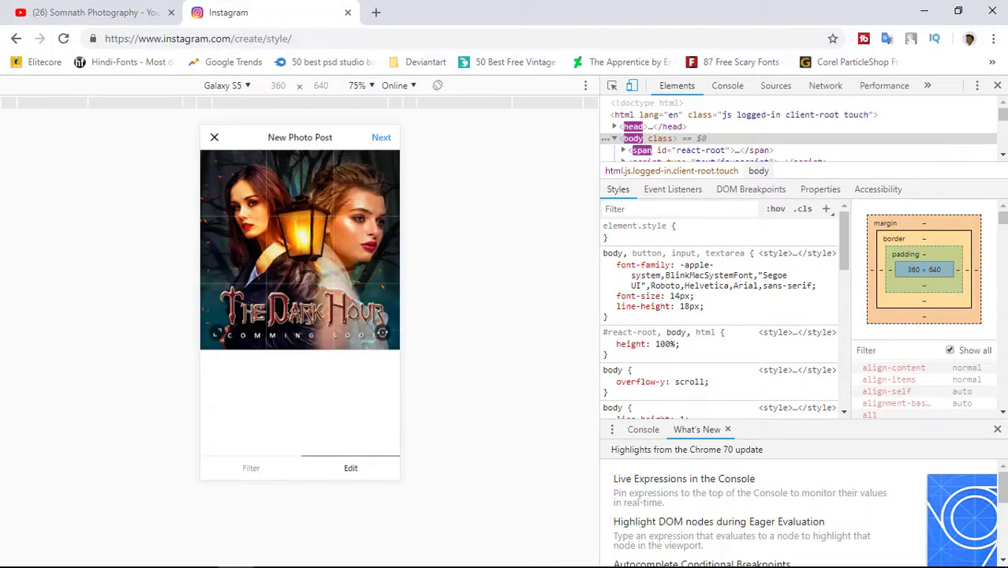
{"action": "left_click", "coordinate": [384, 138]}
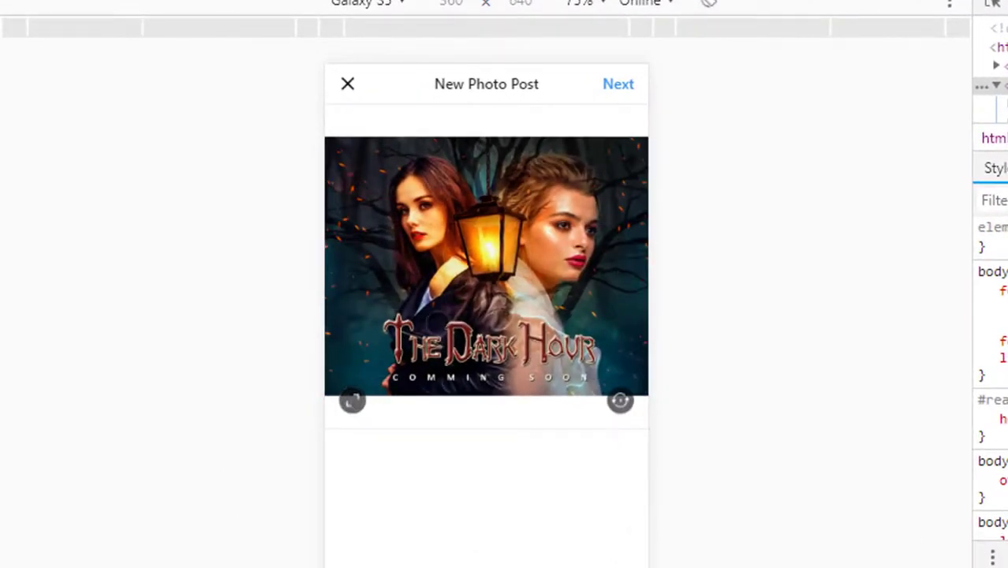
{"action": "left_click", "coordinate": [352, 400]}
{"action": "left_click", "coordinate": [352, 400]}
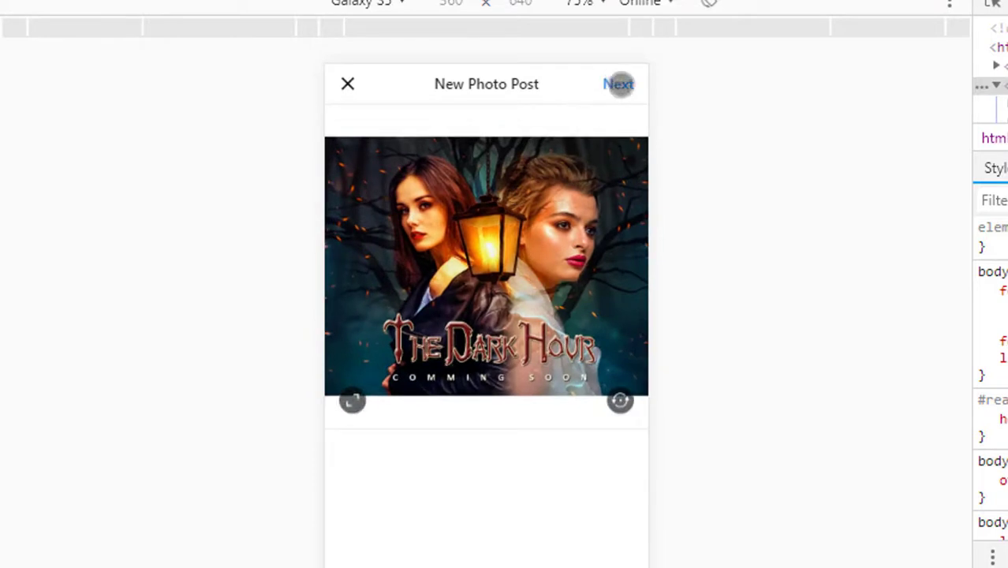
Continue to the caption step and enter the caption 'Movie Cover Page'.
{"action": "left_click", "coordinate": [618, 84]}
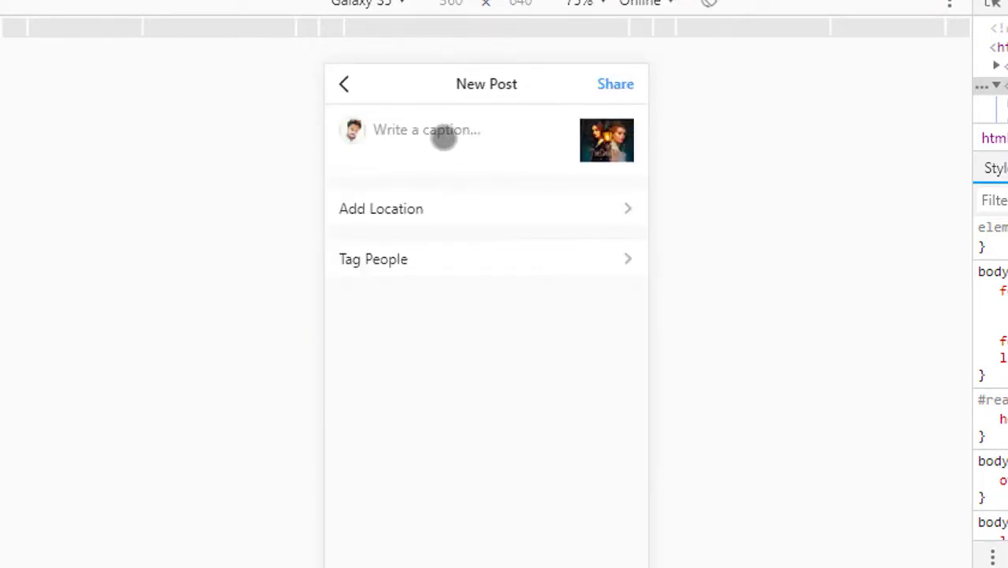
{"action": "left_click", "coordinate": [389, 135]}
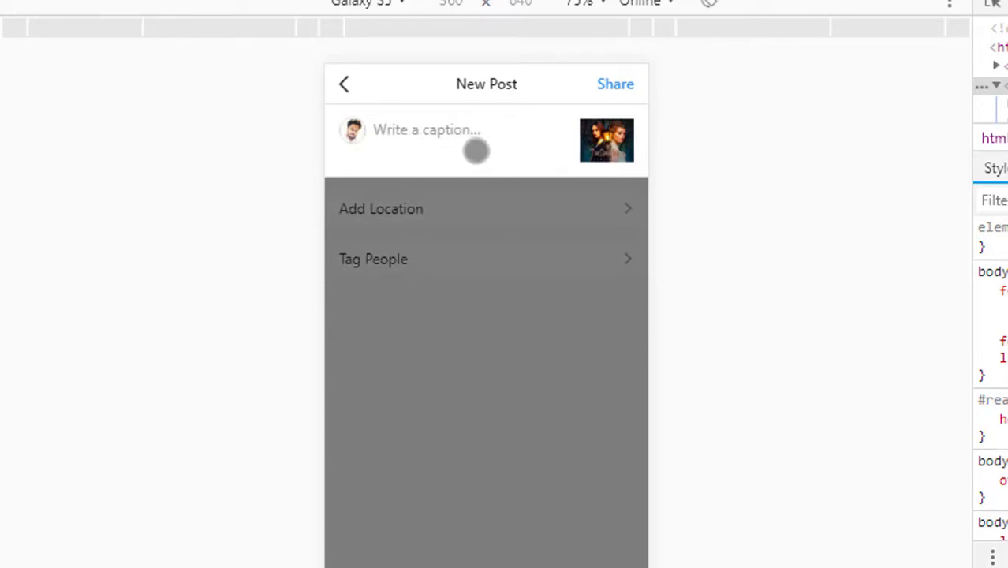
{"action": "right_click", "coordinate": [456, 209]}
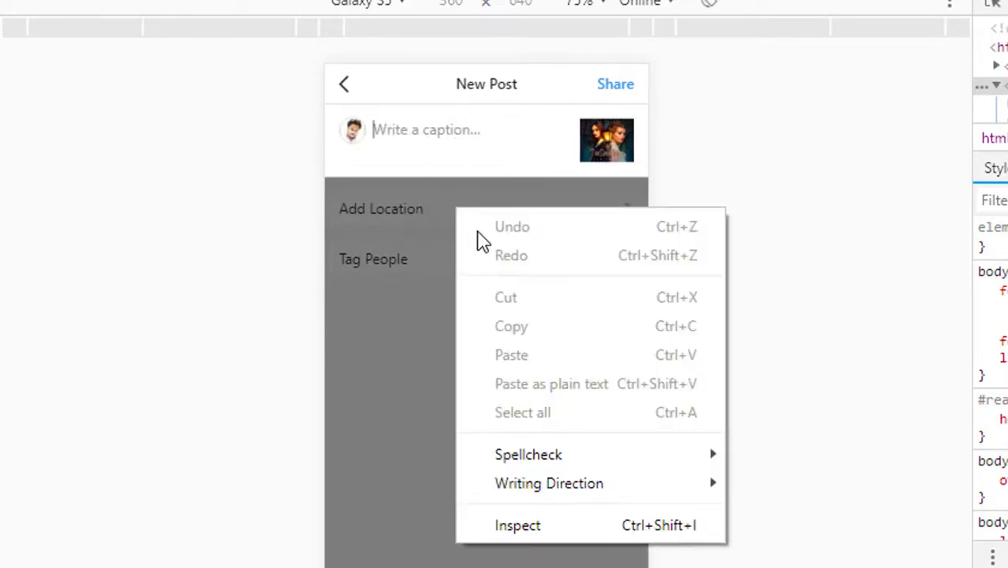
{"action": "left_click", "coordinate": [412, 331]}
{"action": "left_click", "coordinate": [400, 238]}
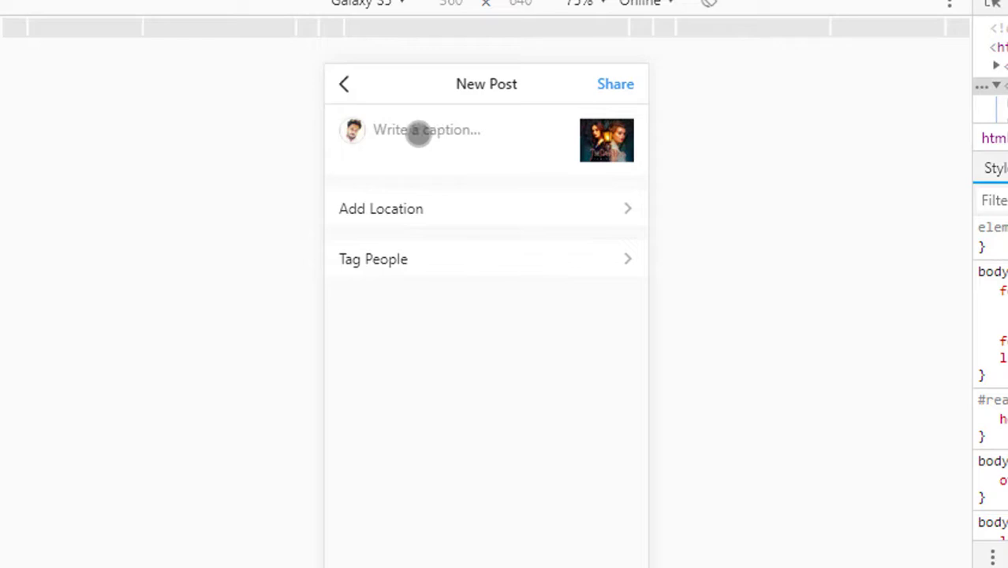
{"action": "left_click", "coordinate": [469, 139]}
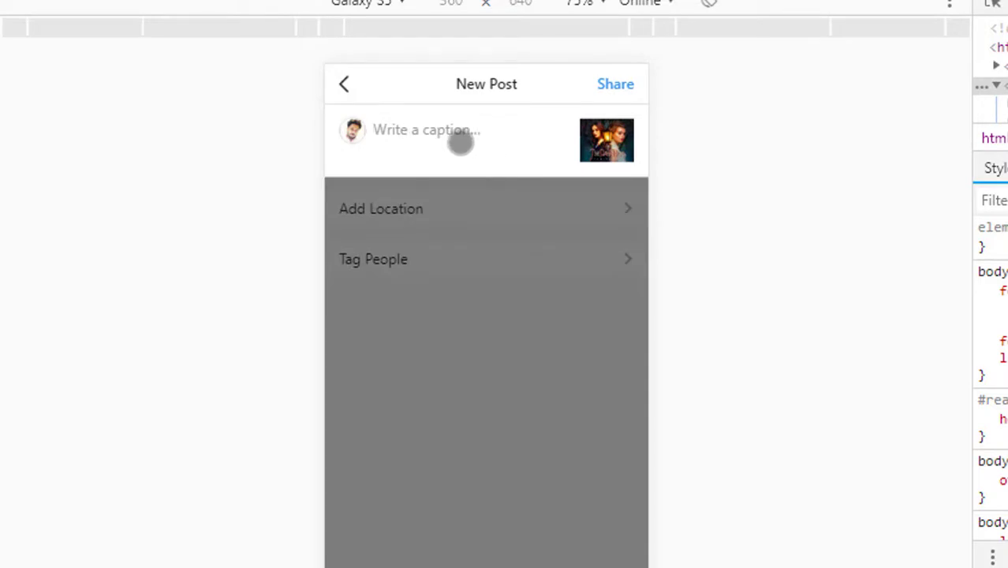
{"action": "type", "text": "Movie Cov"}
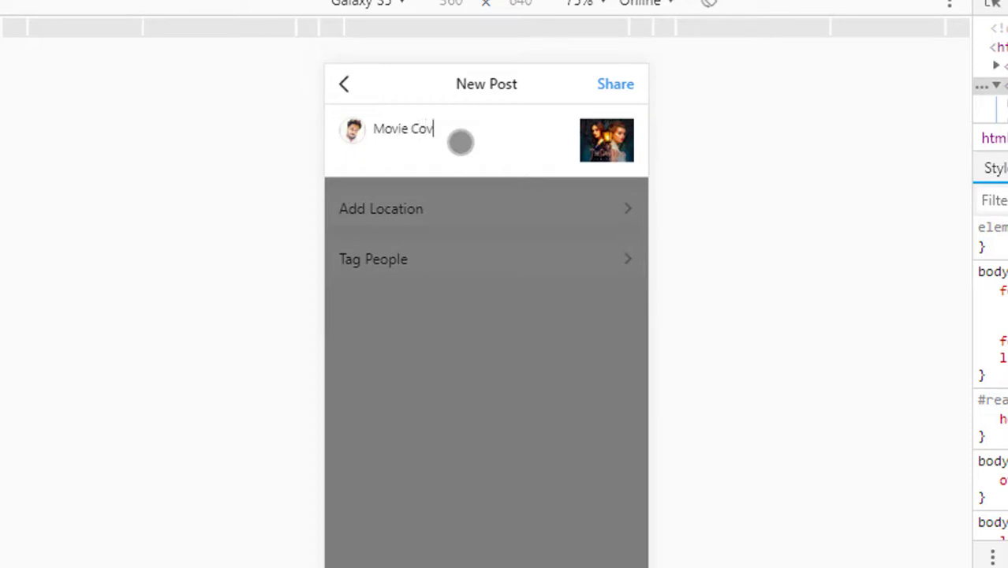
{"action": "type", "text": "er C"}
{"action": "key", "text": "BackSpace"}
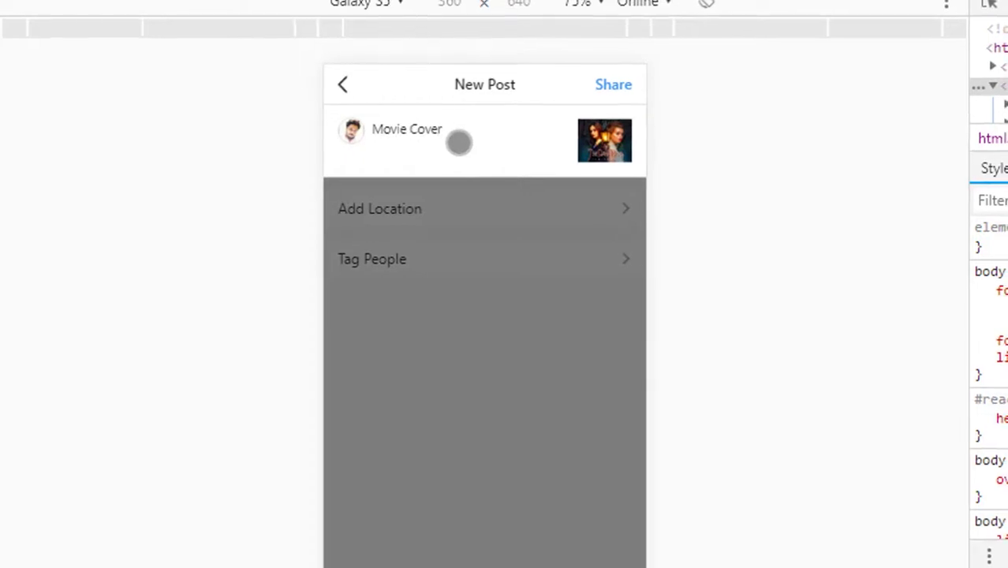
{"action": "type", "text": "Page"}
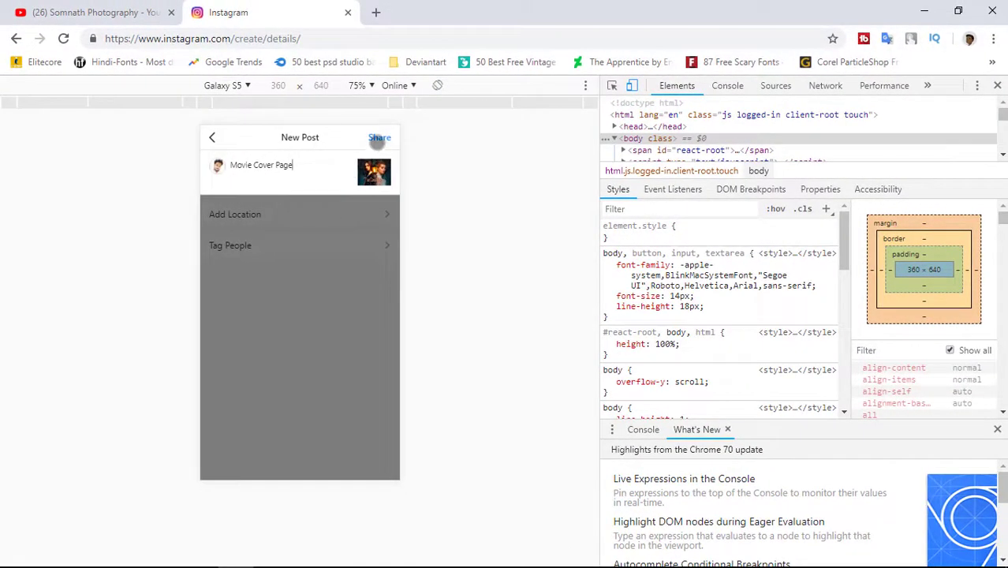
Share the post and check the home feed for the 'Movie Cover Page' poster.
{"action": "left_click", "coordinate": [378, 138]}
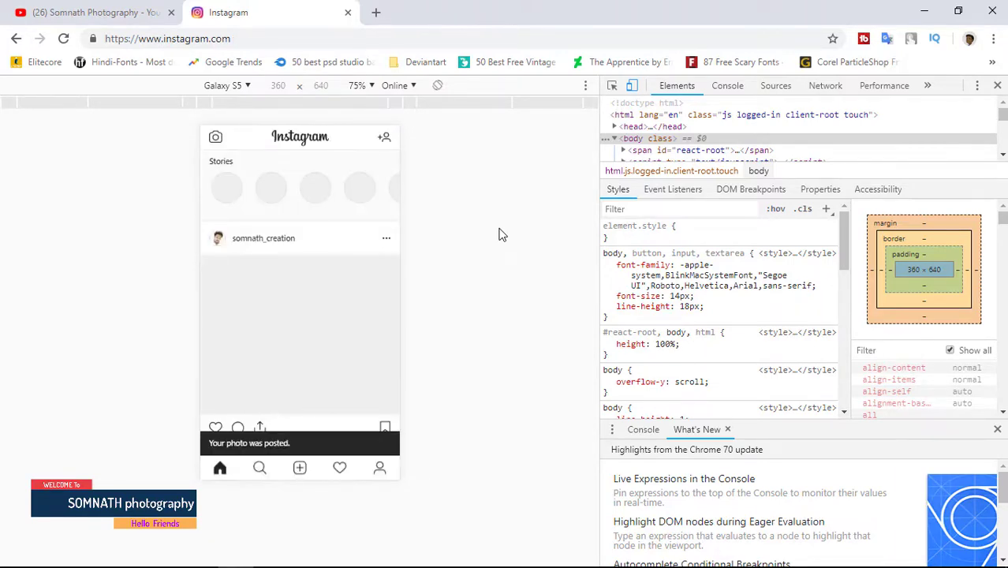
{"action": "scroll", "coordinate": [299, 285], "scroll_direction": "down", "scroll_amount": 3}
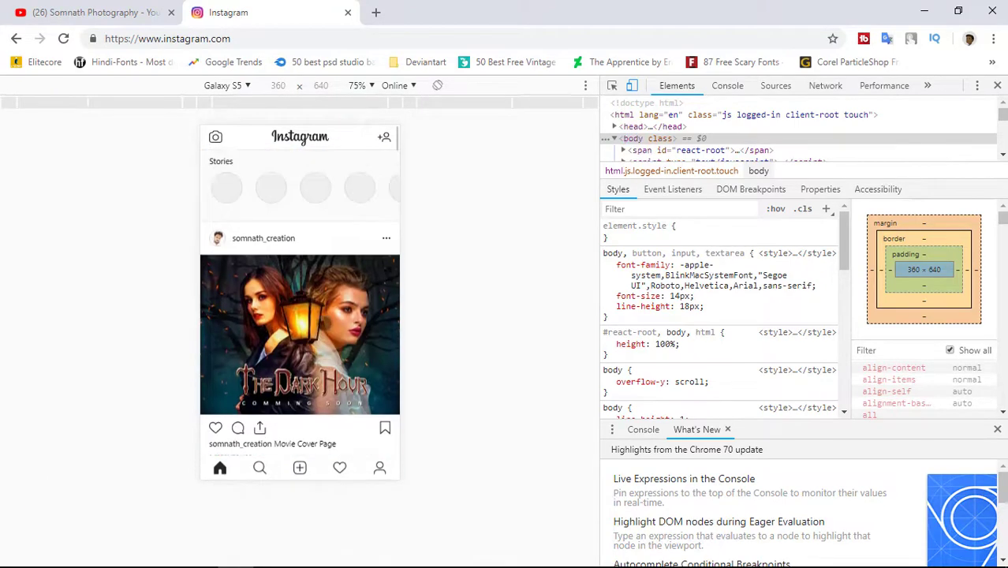
{"action": "scroll", "coordinate": [324, 314], "scroll_direction": "down", "scroll_amount": 3}
{"action": "scroll", "coordinate": [324, 314], "scroll_direction": "up", "scroll_amount": 3}
{"action": "scroll", "coordinate": [323, 309], "scroll_direction": "down", "scroll_amount": 2}
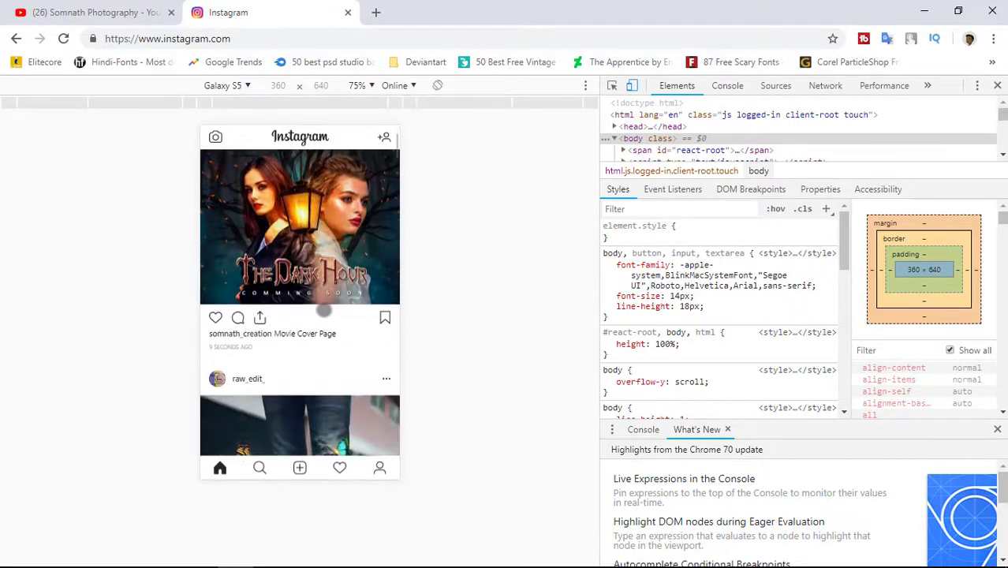
{"action": "scroll", "coordinate": [335, 319], "scroll_direction": "up", "scroll_amount": 1}
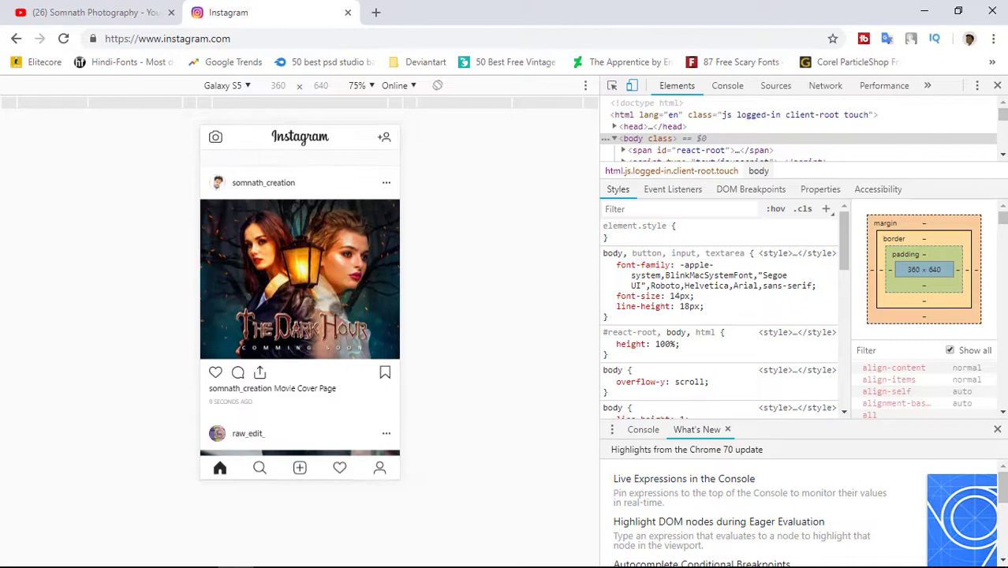
{"action": "scroll", "coordinate": [334, 319], "scroll_direction": "up", "scroll_amount": 1}
{"action": "scroll", "coordinate": [334, 320], "scroll_direction": "down", "scroll_amount": 4}
{"action": "scroll", "coordinate": [334, 315], "scroll_direction": "down", "scroll_amount": 2}
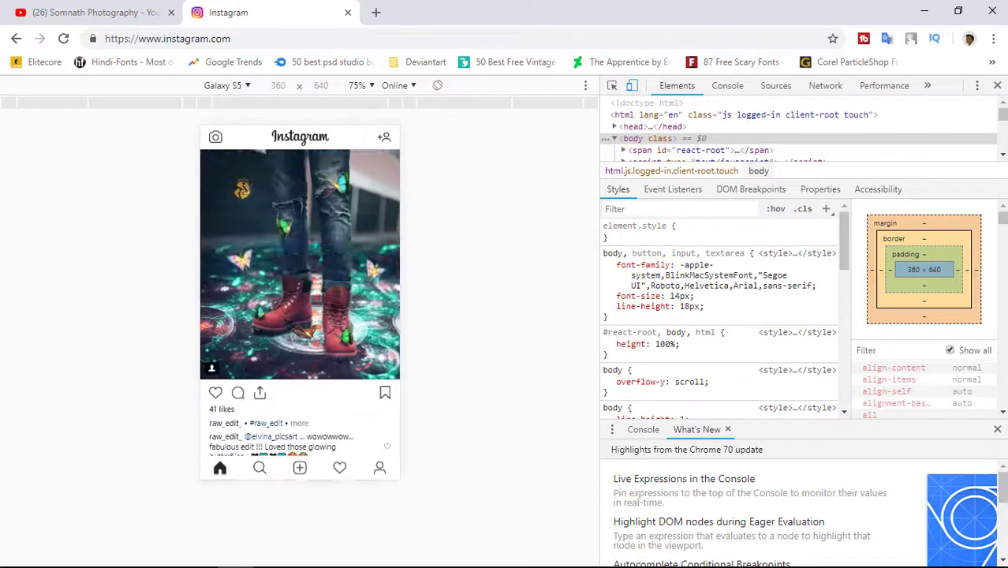
{"action": "scroll", "coordinate": [335, 308], "scroll_direction": "up", "scroll_amount": 5}
{"action": "scroll", "coordinate": [340, 300], "scroll_direction": "down", "scroll_amount": 3}
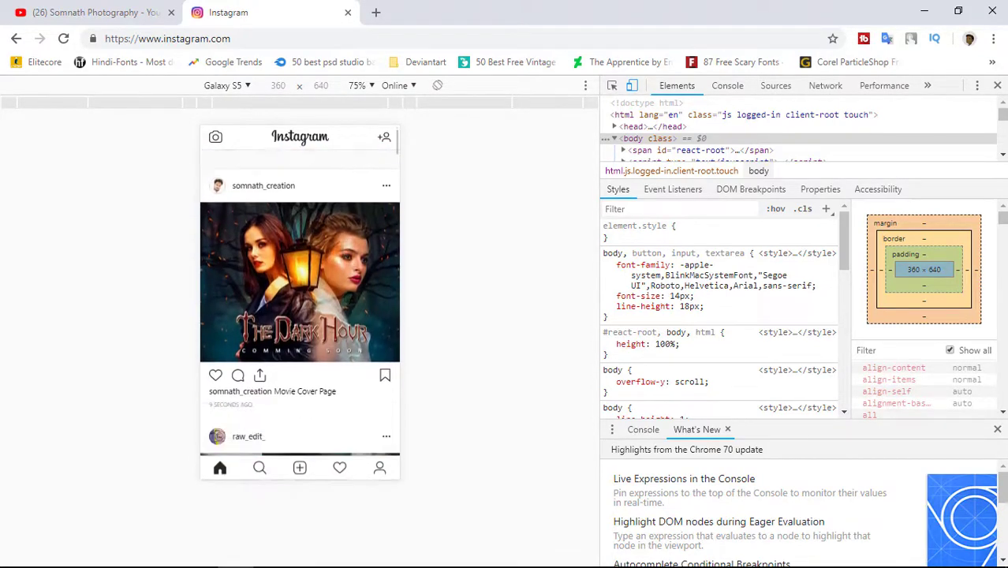
{"action": "scroll", "coordinate": [348, 287], "scroll_direction": "up", "scroll_amount": 3}
{"action": "scroll", "coordinate": [339, 284], "scroll_direction": "down", "scroll_amount": 2}
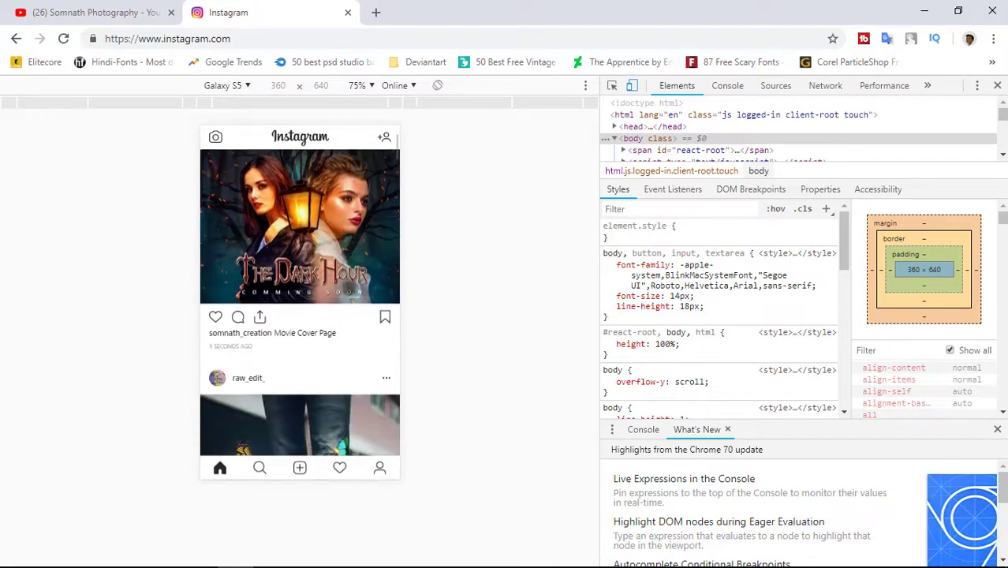
{"action": "scroll", "coordinate": [339, 280], "scroll_direction": "up", "scroll_amount": 1}
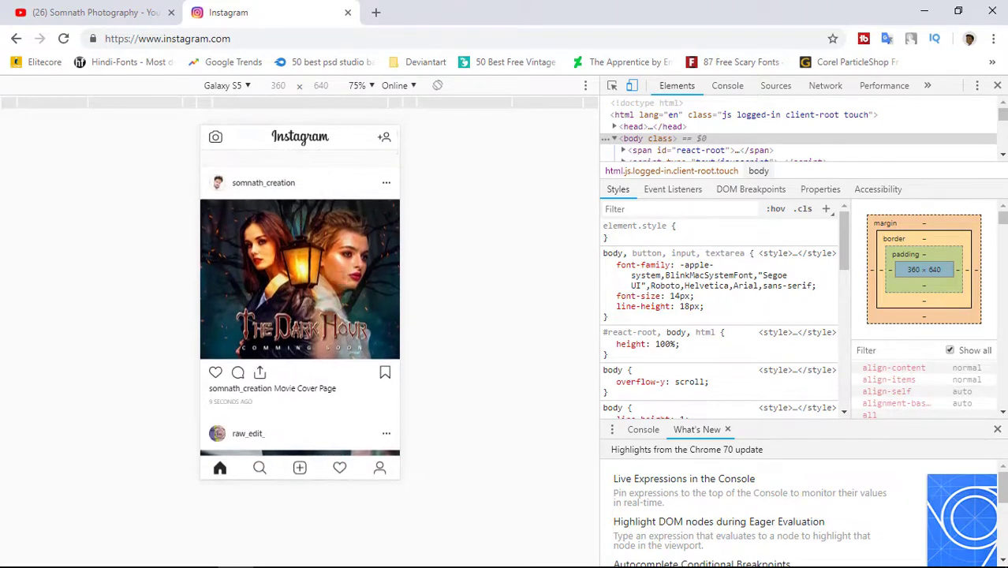